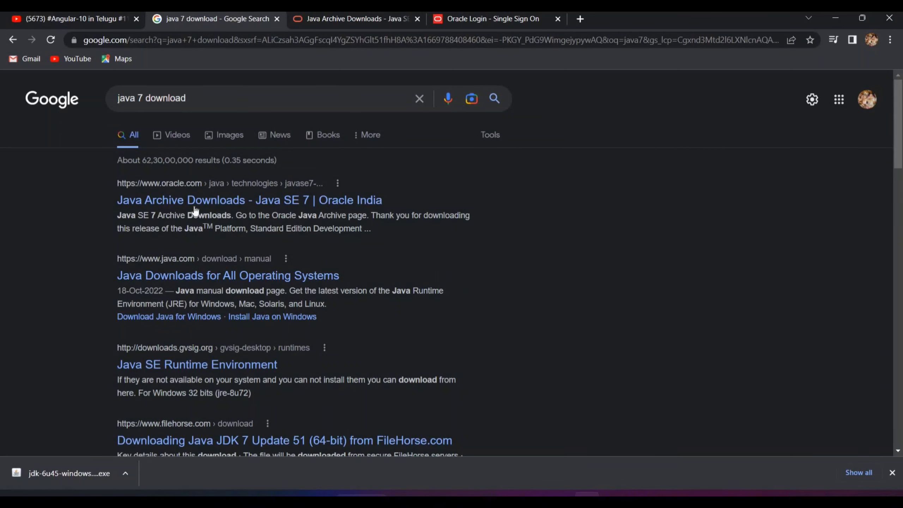
Open the Oracle Java SE 7 Archive Downloads search result and find the Java SE Development Kit 7u80 files.
left_click(227, 207)
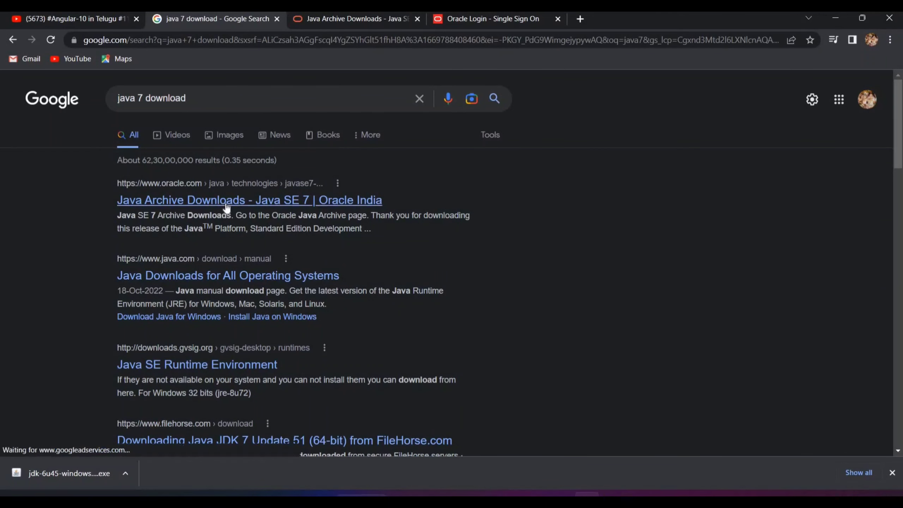
left_click(300, 207)
left_click_drag(35, 308, 420, 314)
scroll(740, 262, "down", 20)
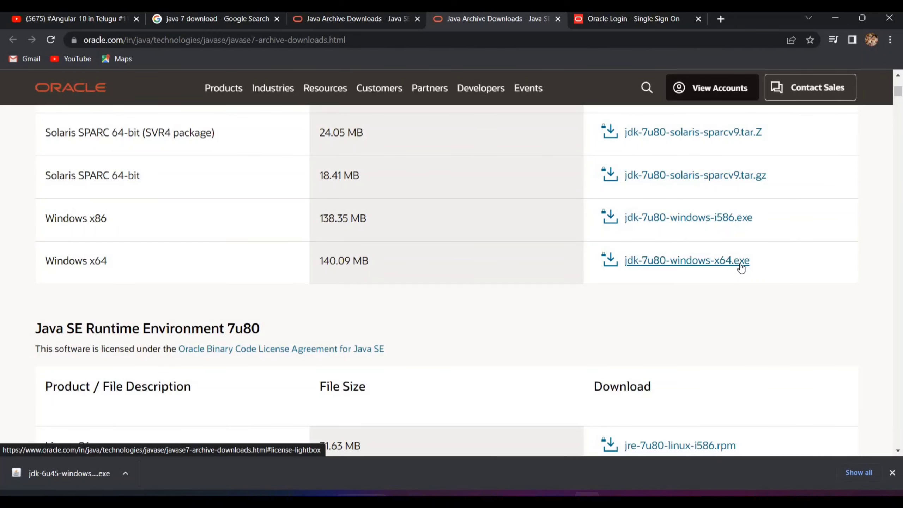
Download jdk-7u80-windows-x64.exe, accepting the Oracle Binary Code License Agreement for Java SE.
left_click(648, 263)
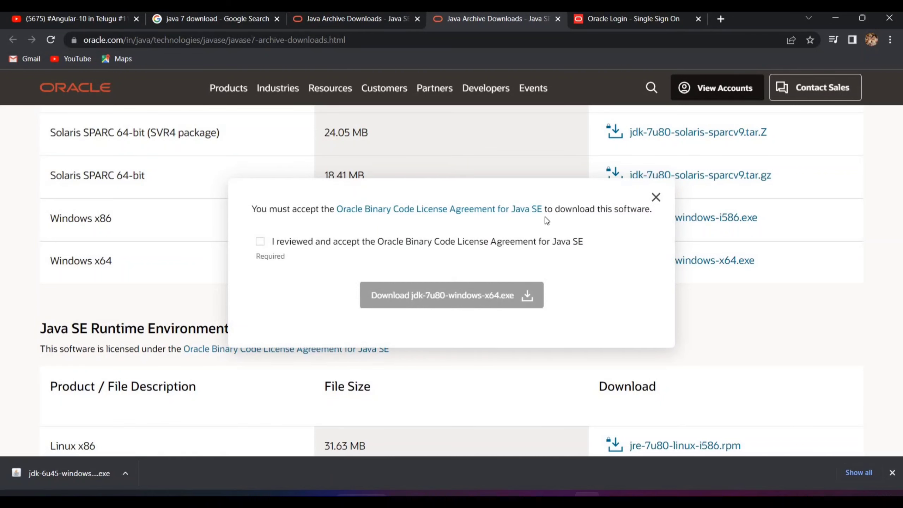
left_click(260, 241)
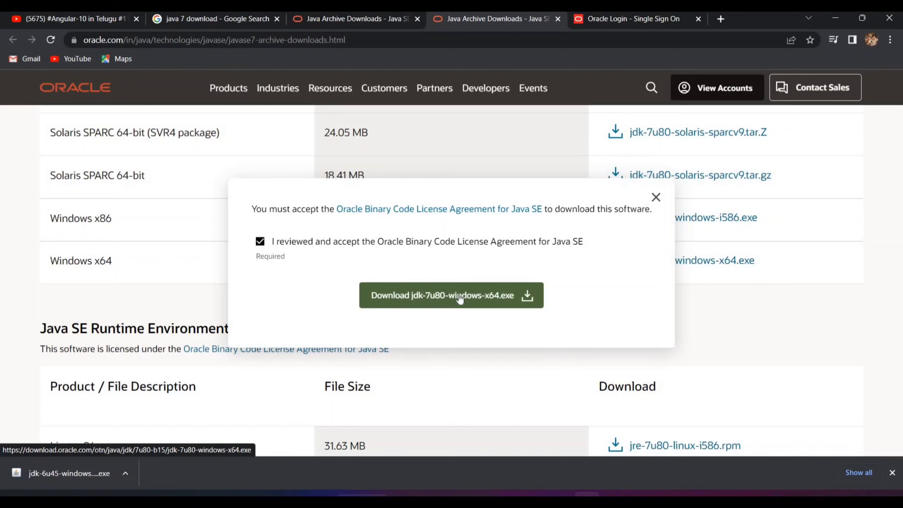
left_click(460, 299)
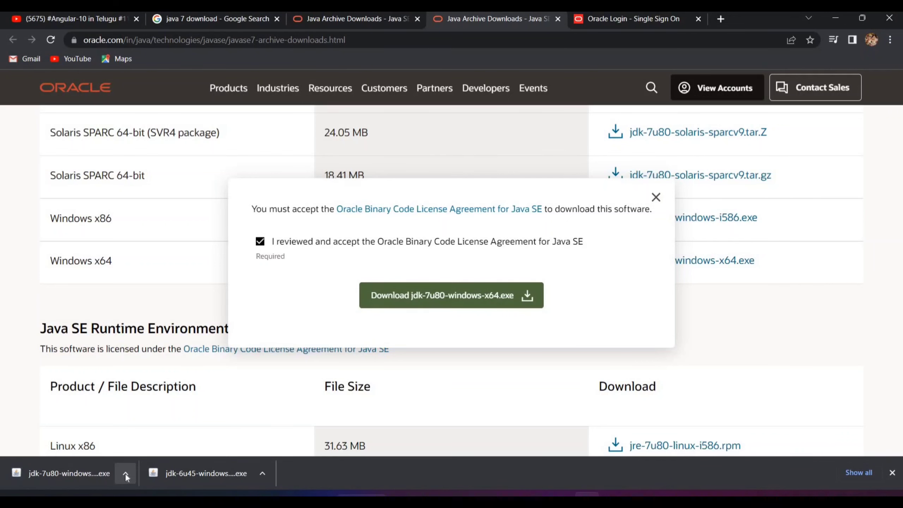
Show the downloaded jdk-7u80-windows-x64 installer in its folder, copy it, and maximize the folder window.
left_click(126, 475)
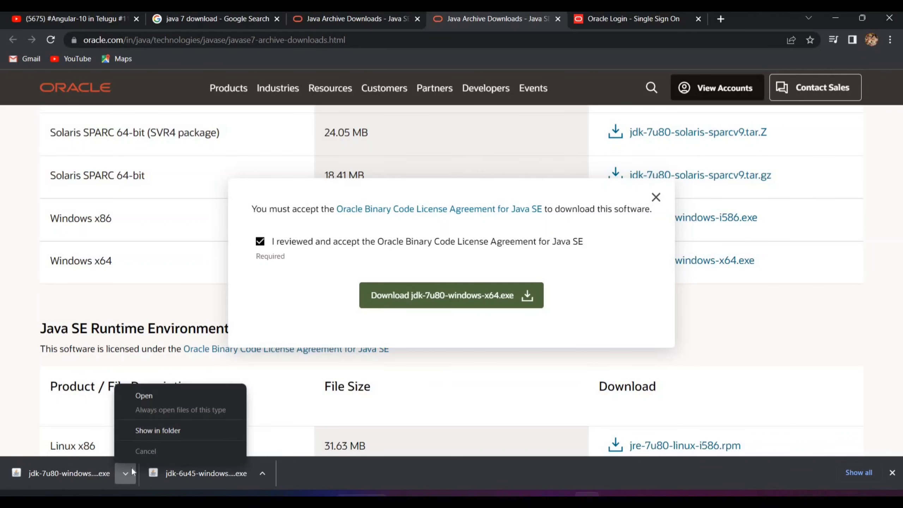
left_click(147, 431)
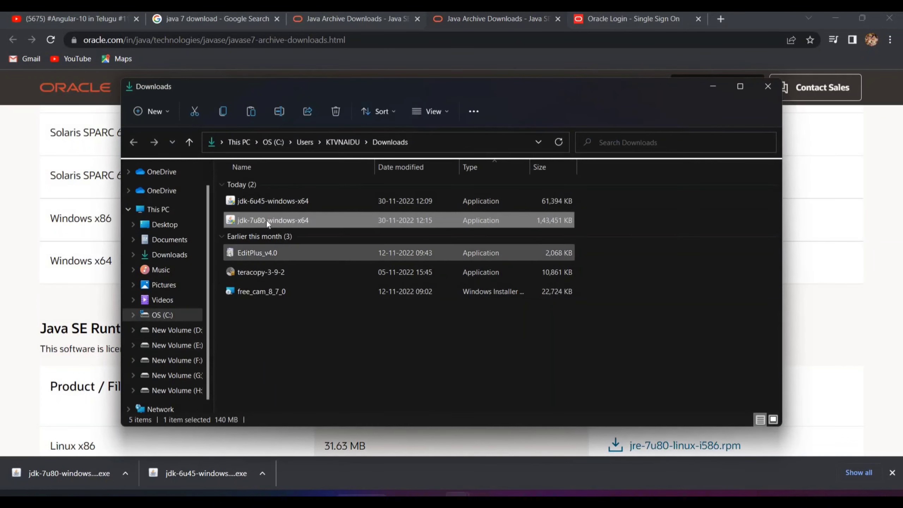
left_click(740, 86)
Open the jdk_downloads_30_11_2022 folder inside the softwares folder on New Volume (E:).
left_click(56, 292)
left_click(164, 288)
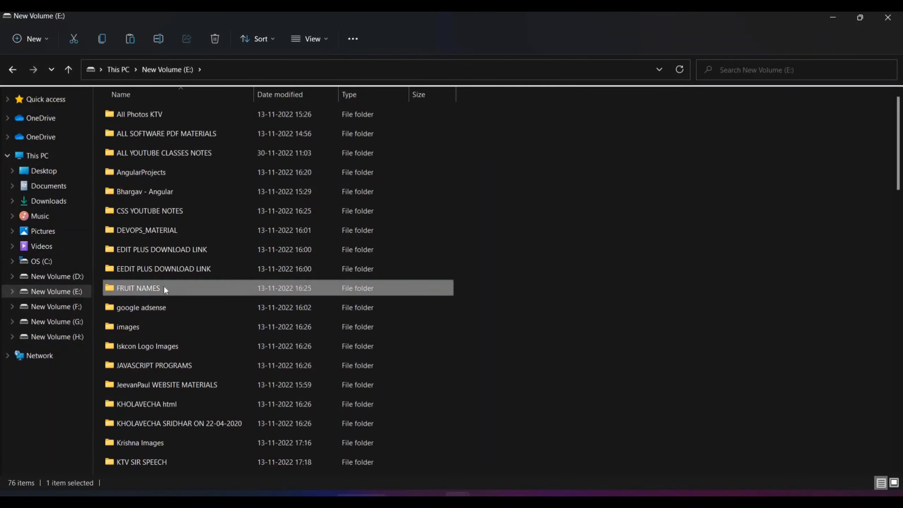
key("s")
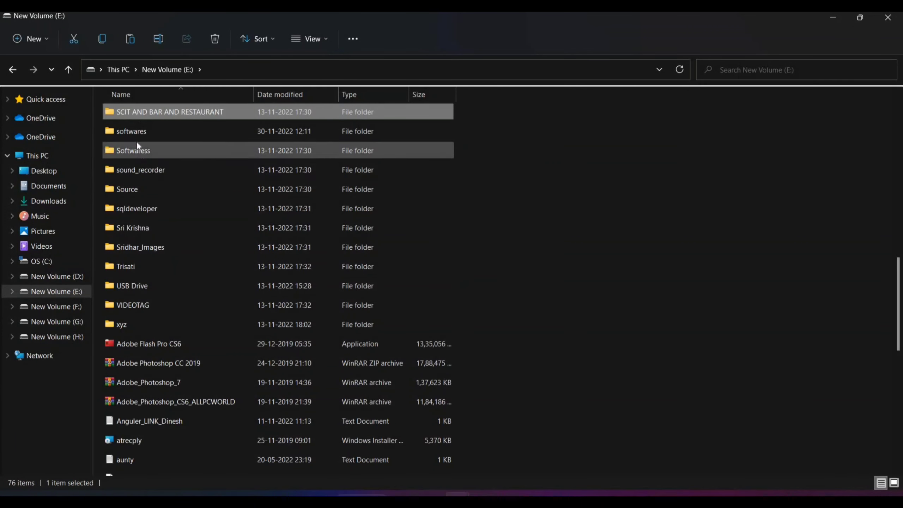
double_click(135, 132)
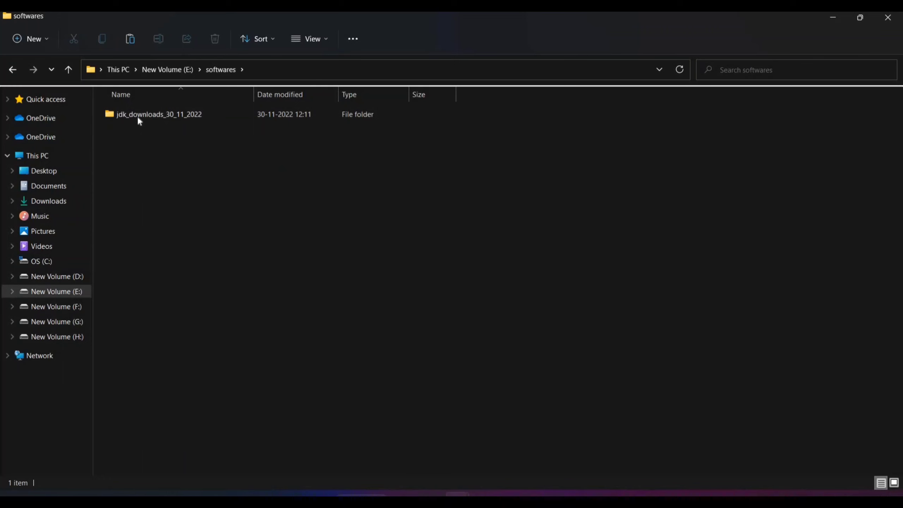
double_click(136, 116)
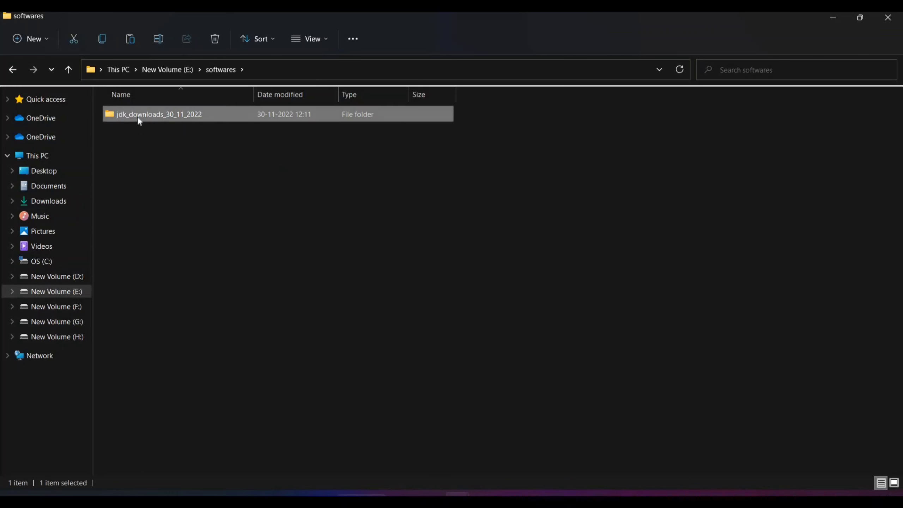
Paste the copied jdk-7u80-windows-x64 installer into the jdk_downloads_30_11_2022 folder.
right_click(168, 195)
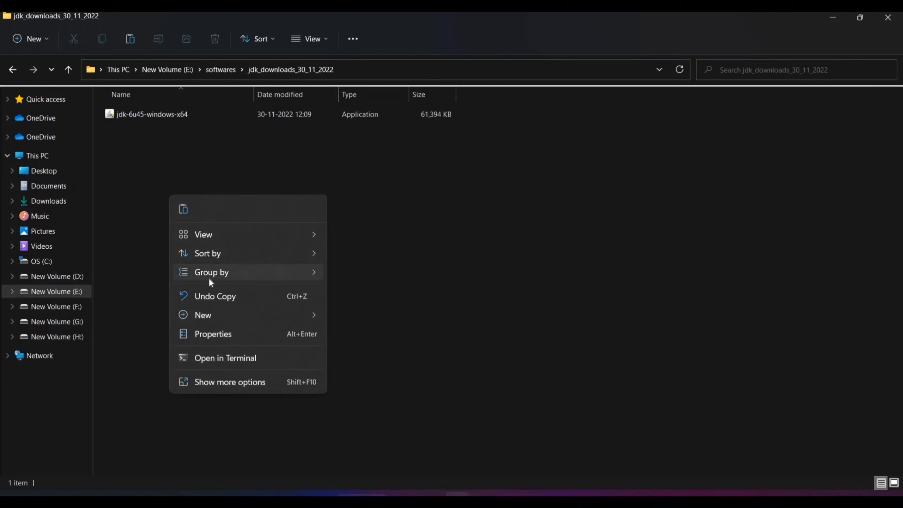
mouse_move(210, 280)
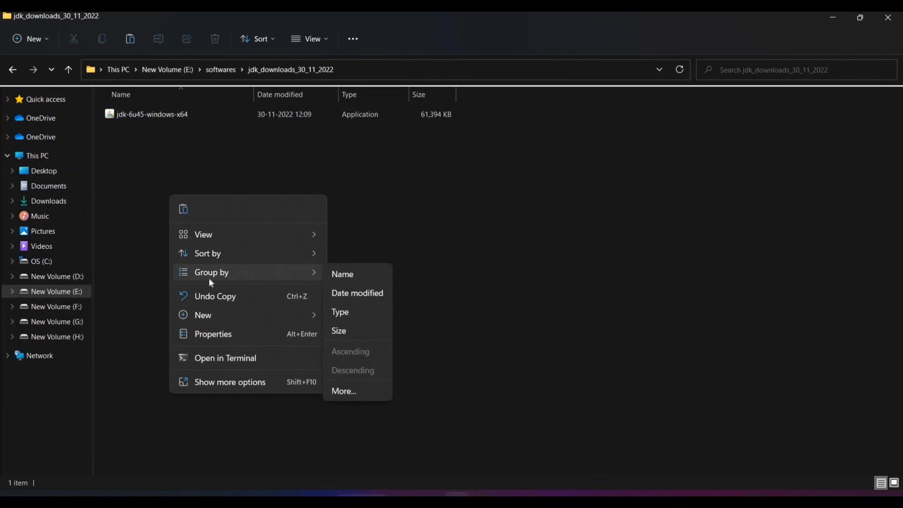
left_click(184, 213)
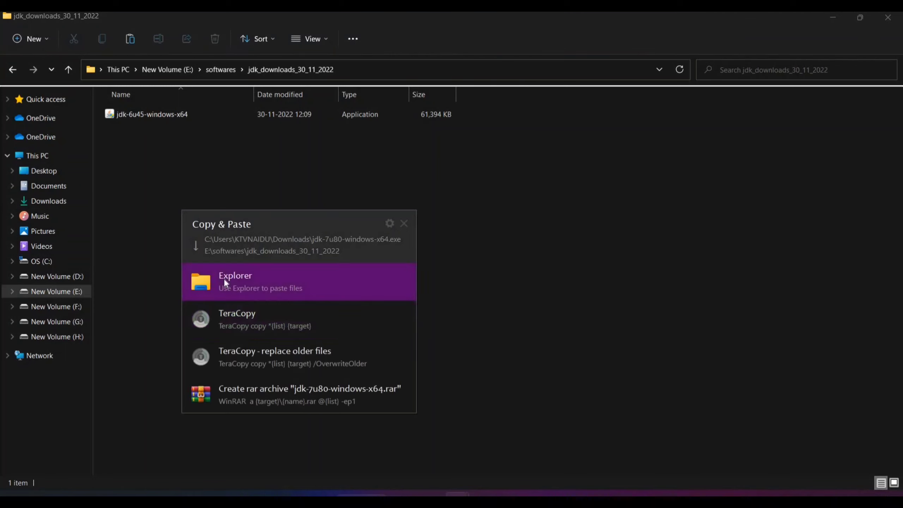
left_click(225, 279)
left_click(218, 310)
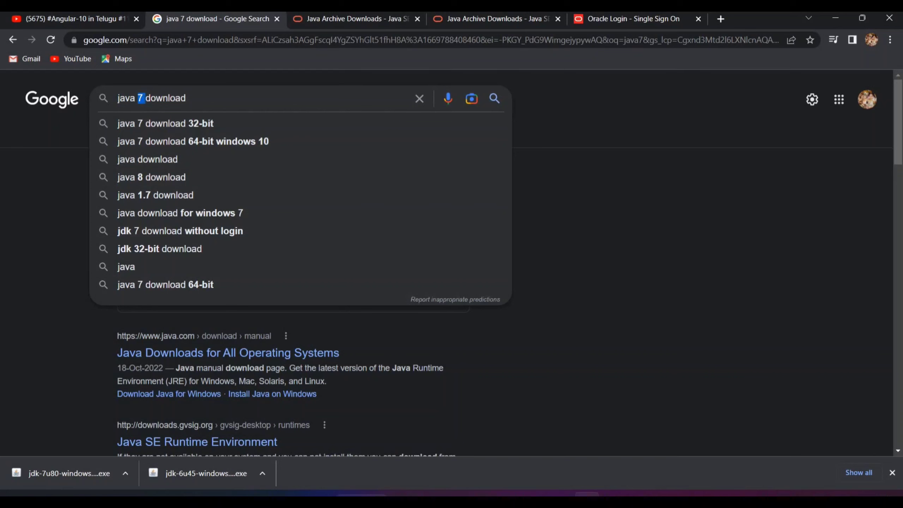
Change the Google search to "java 8 download" and run it.
type("8")
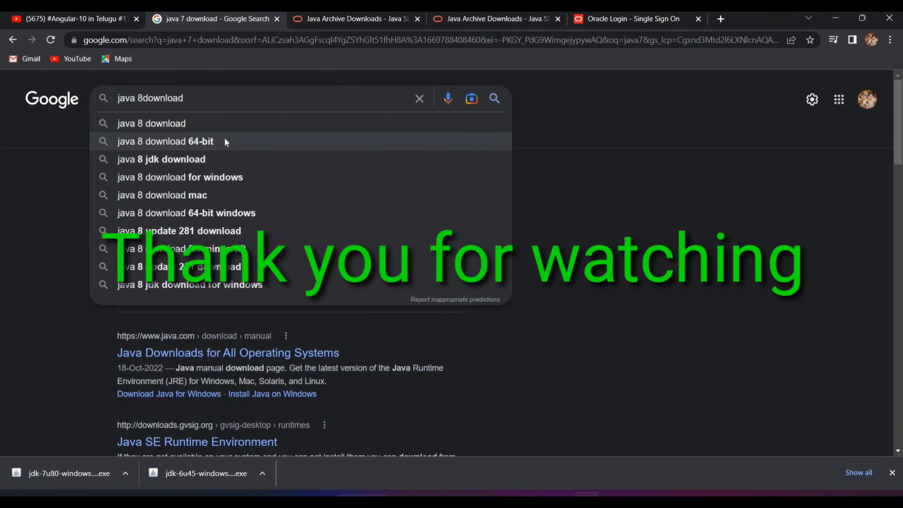
left_click(175, 124)
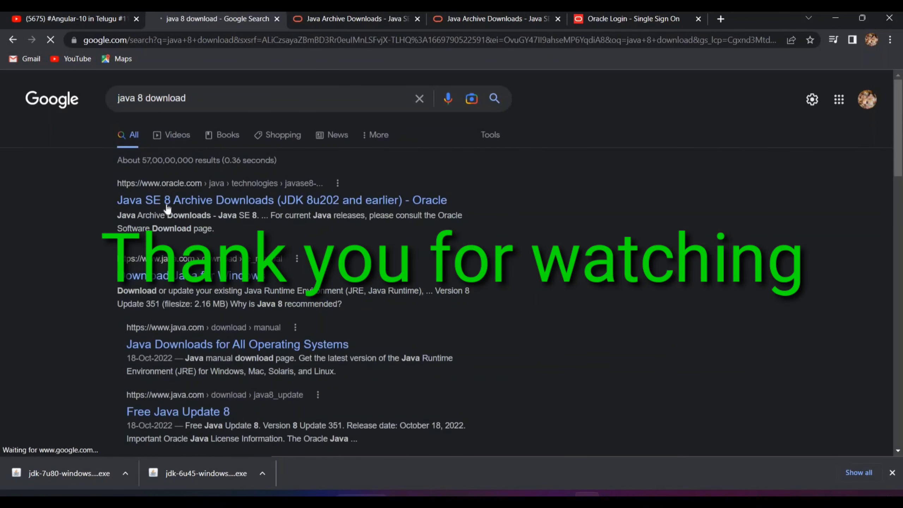
Close the Oracle login and both Java Archive Downloads tabs, and open the Java SE 8 Archive Downloads result in a new tab.
left_click(698, 19)
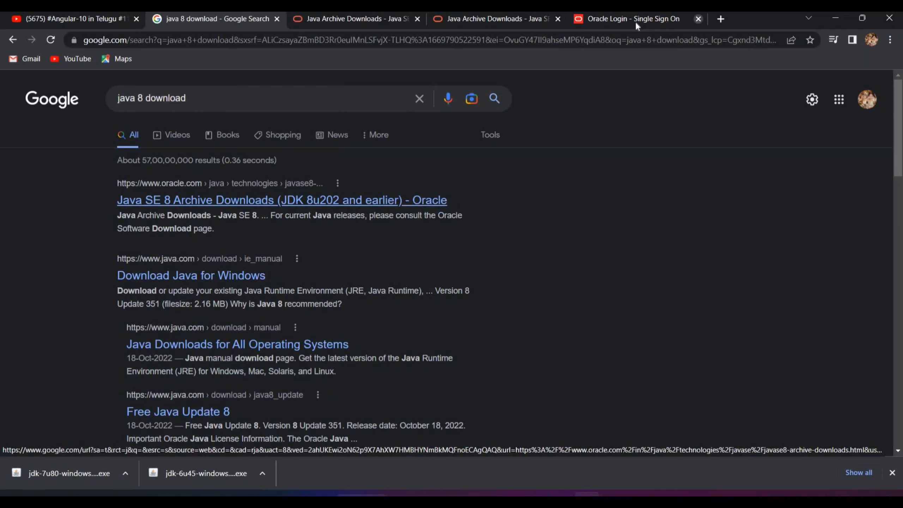
left_click(558, 20)
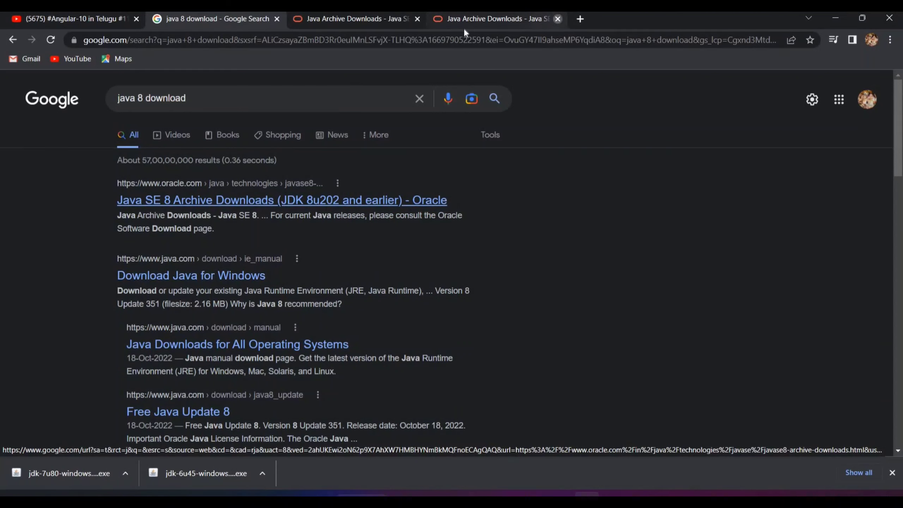
left_click(417, 19)
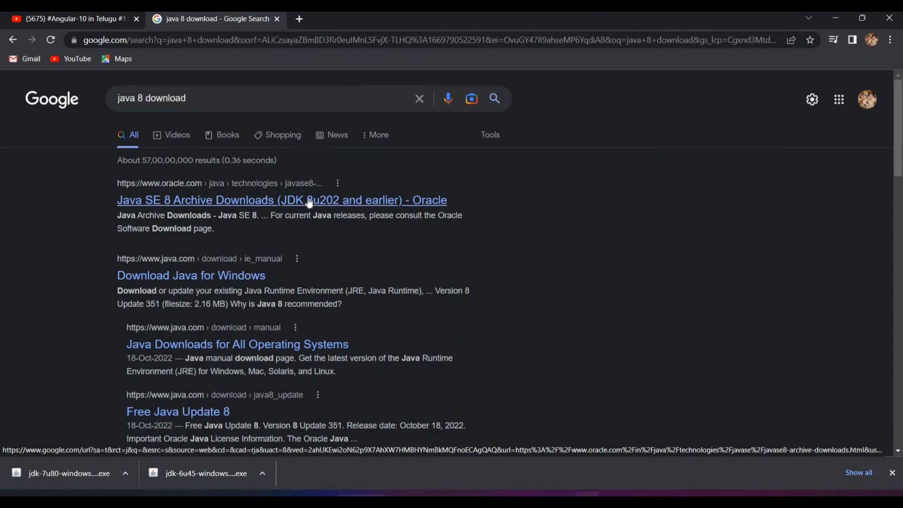
right_click(321, 212)
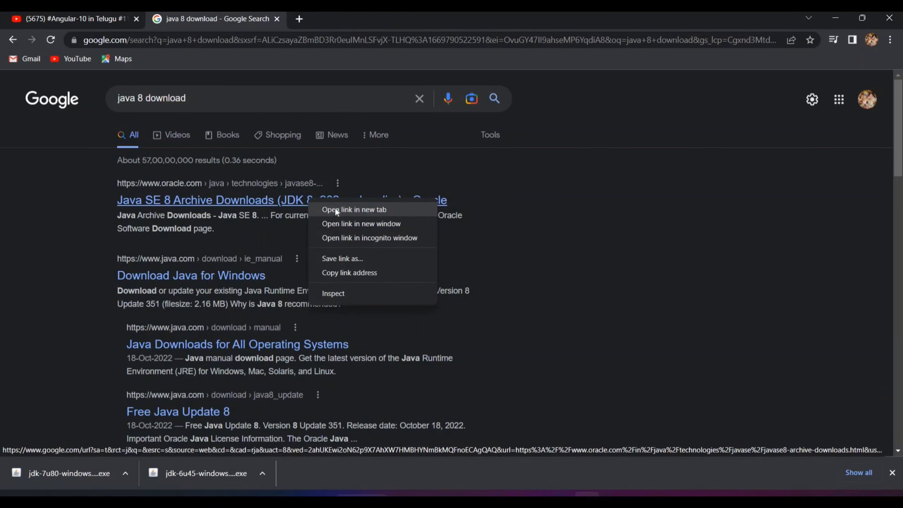
left_click(336, 210)
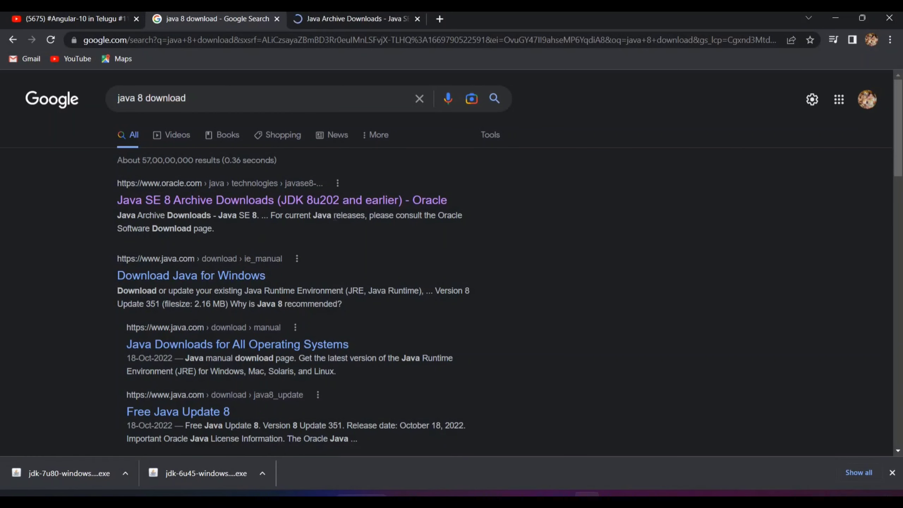
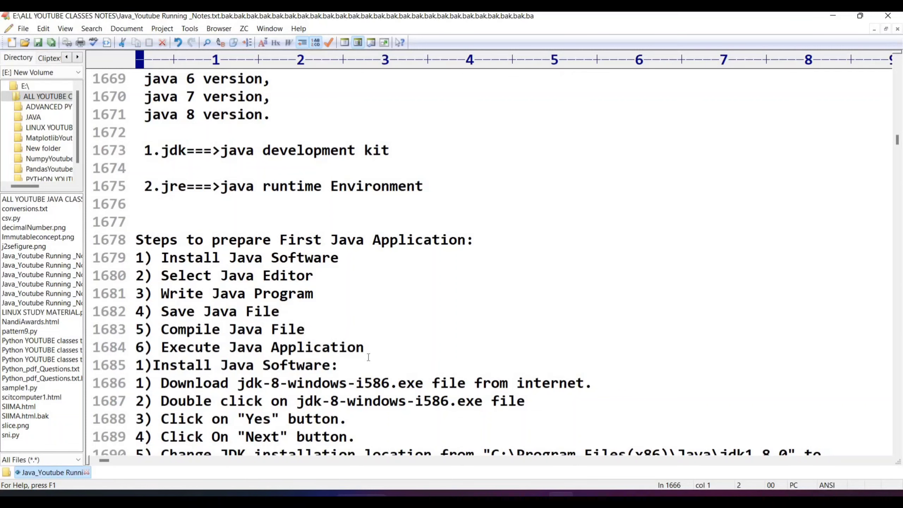
Read the Java installation steps in the notes and check the progress of the jdk-8u202 download in Chrome.
scroll(317, 345, "down", 2)
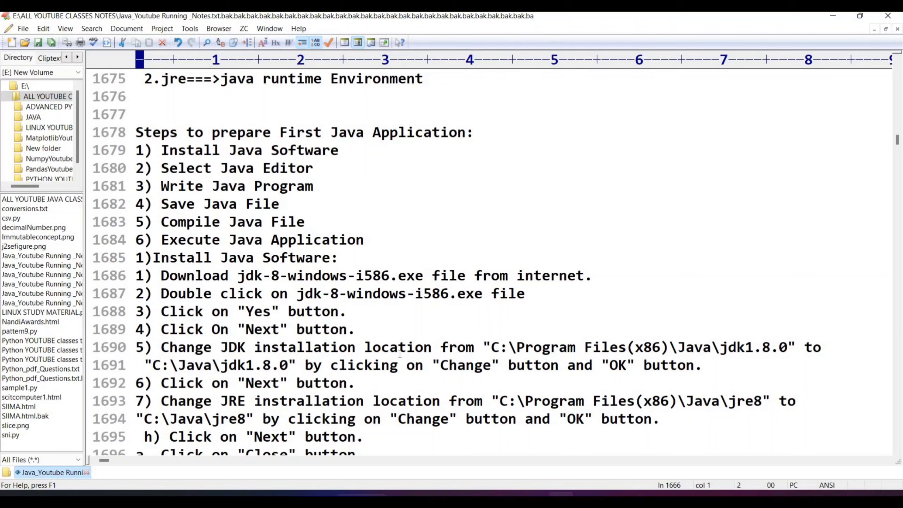
key("alt+Tab")
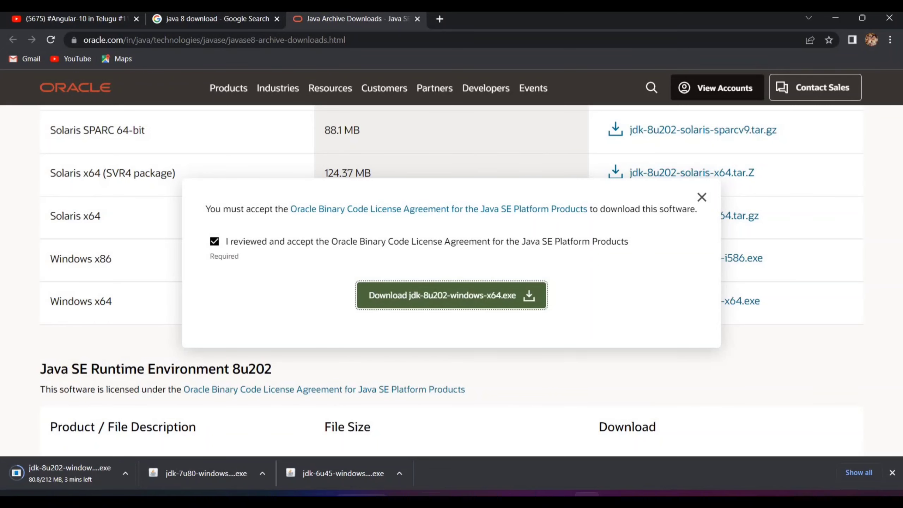
key("alt+Tab")
Add the heading "Session:34" underlined with "==========" just above "Steps to prepare First Java Application" in the notes.
scroll(323, 353, "up", 5)
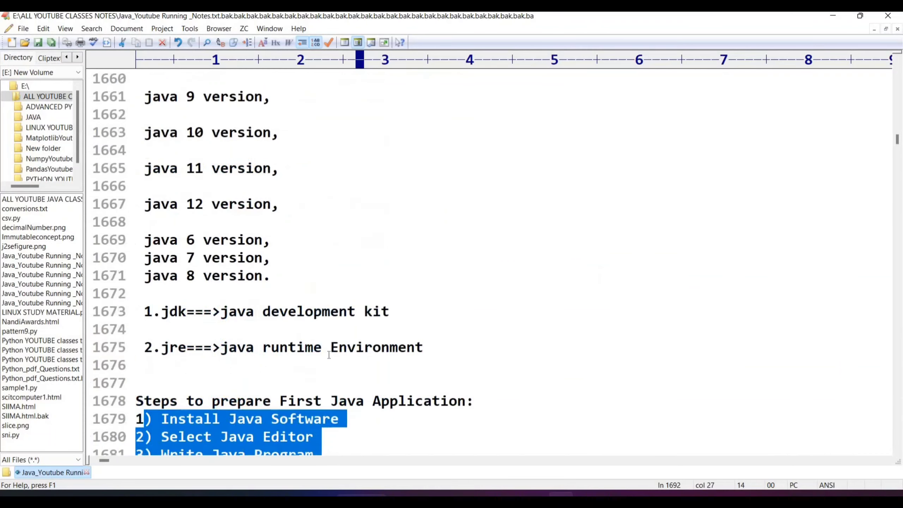
scroll(322, 354, "up", 10)
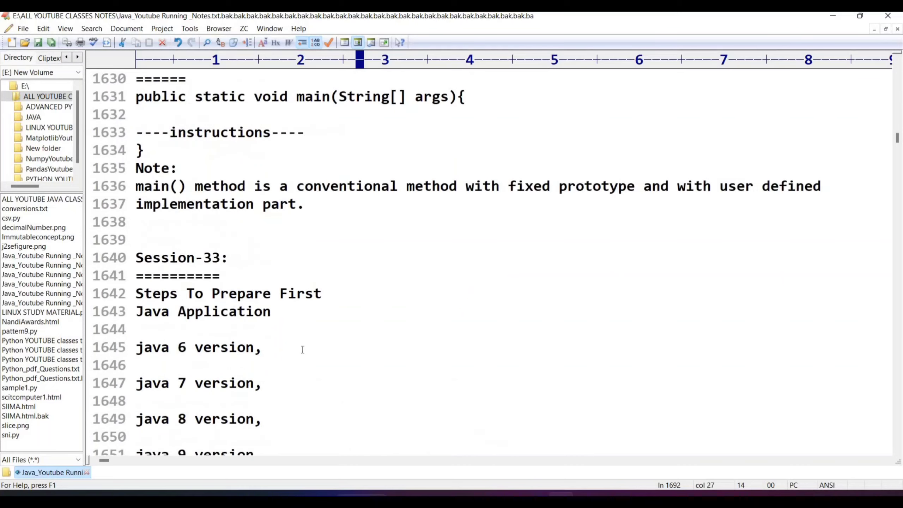
scroll(328, 377, "down", 3)
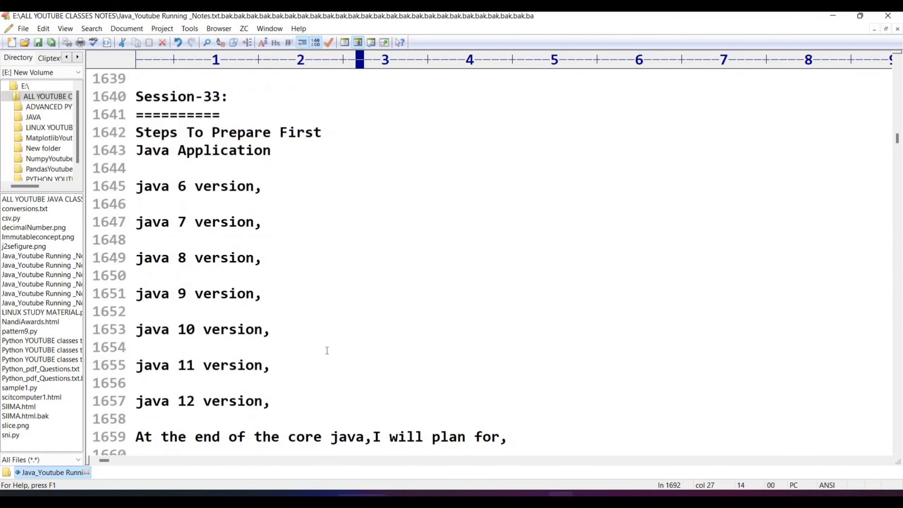
scroll(327, 350, "down", 6)
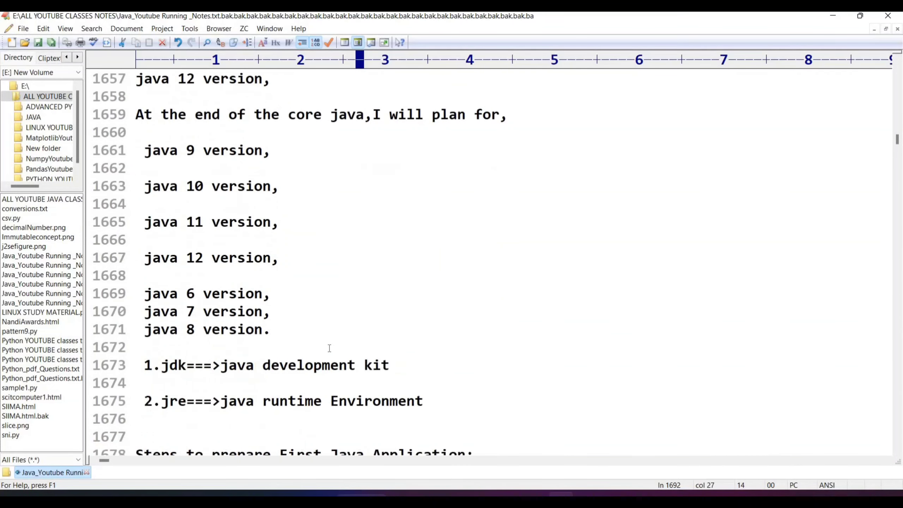
scroll(330, 348, "down", 1)
left_click(143, 374)
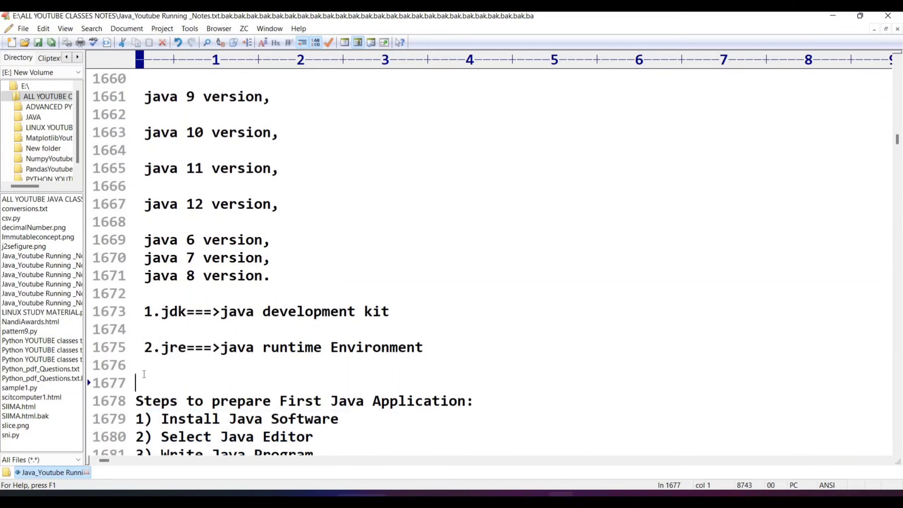
type("Session")
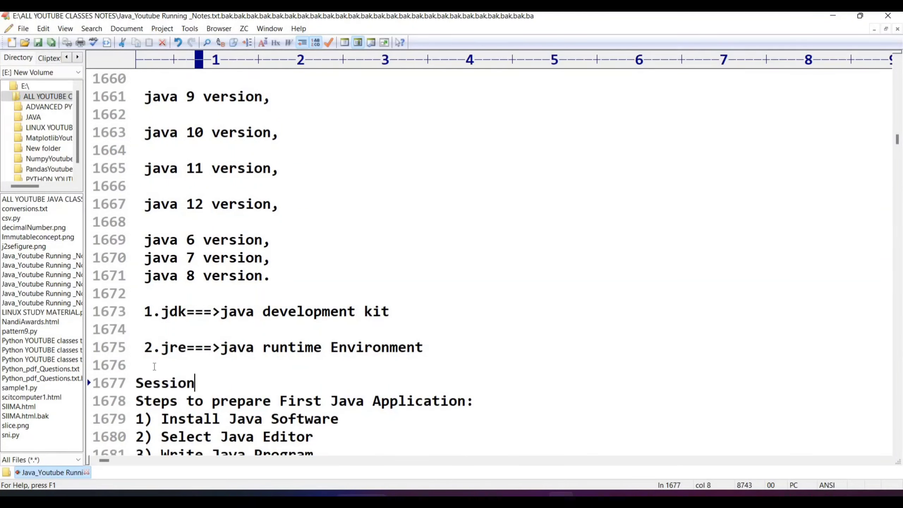
type(":")
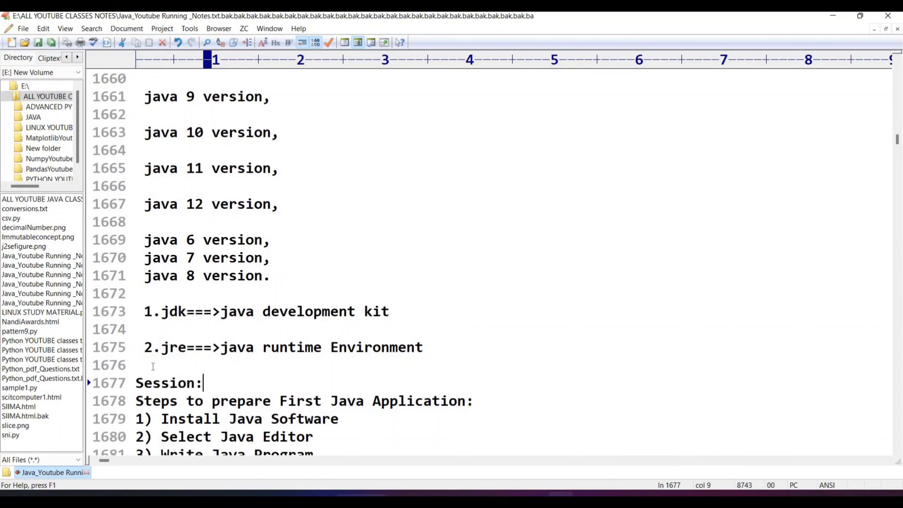
key("Return")
type("==========")
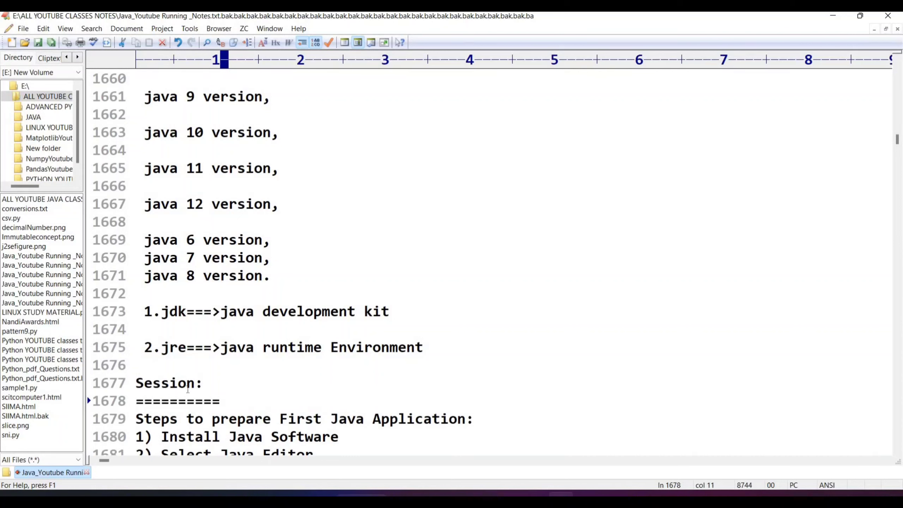
left_click(206, 377)
type("34")
Review the Java installation steps under the Session:34 heading and switch to Chrome to check the jdk-8u202 download.
scroll(216, 377, "down", 5)
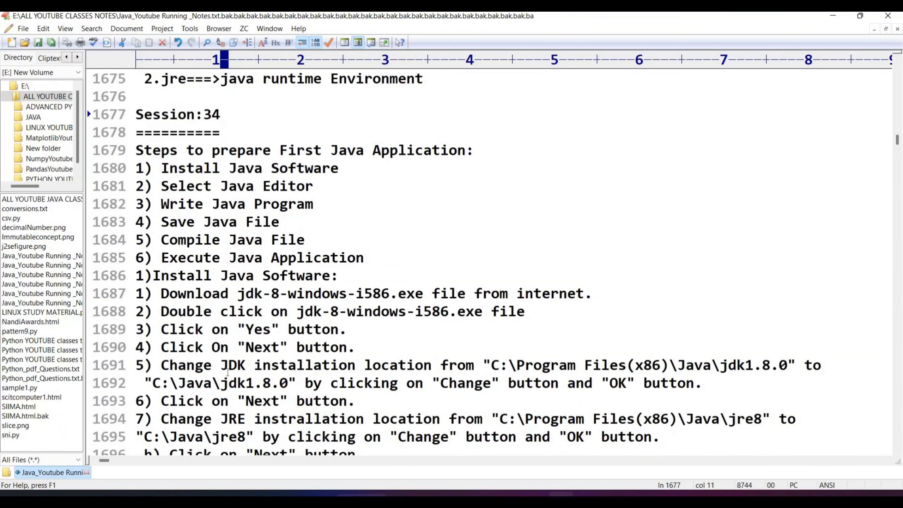
scroll(228, 373, "down", 2)
key("alt+Tab")
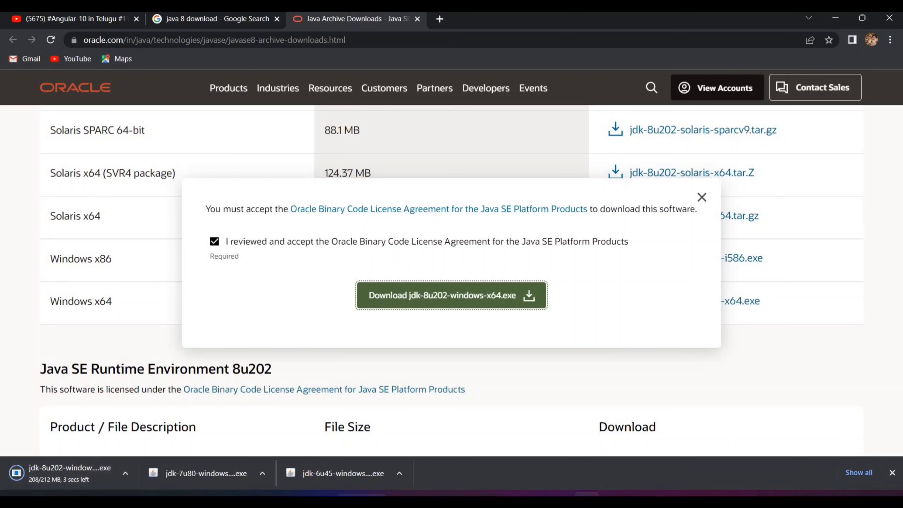
Show the finished jdk-8u202-windows-x64 download in its folder and copy the installer.
left_click(124, 474)
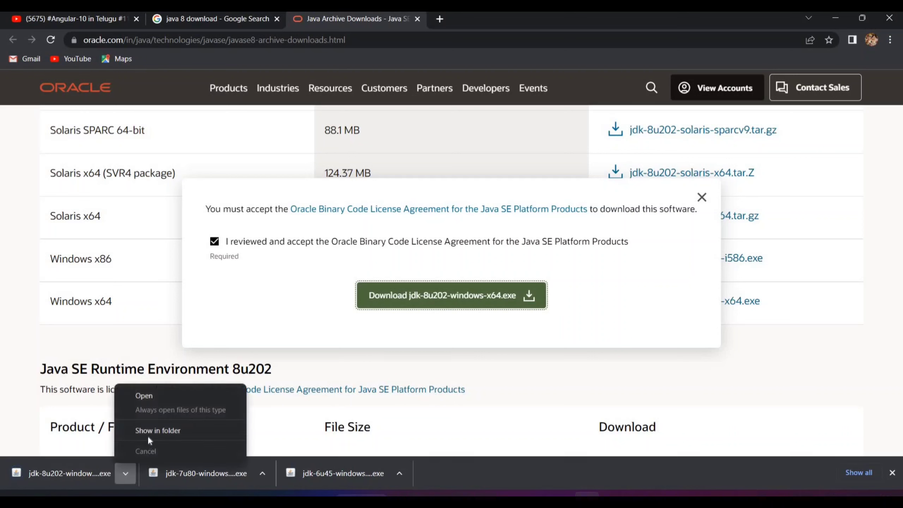
left_click(148, 435)
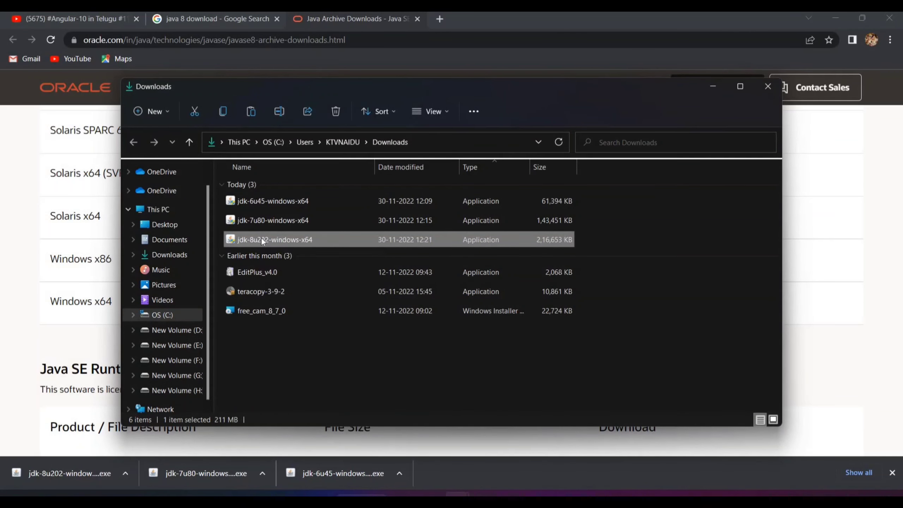
right_click(261, 238)
left_click(299, 253)
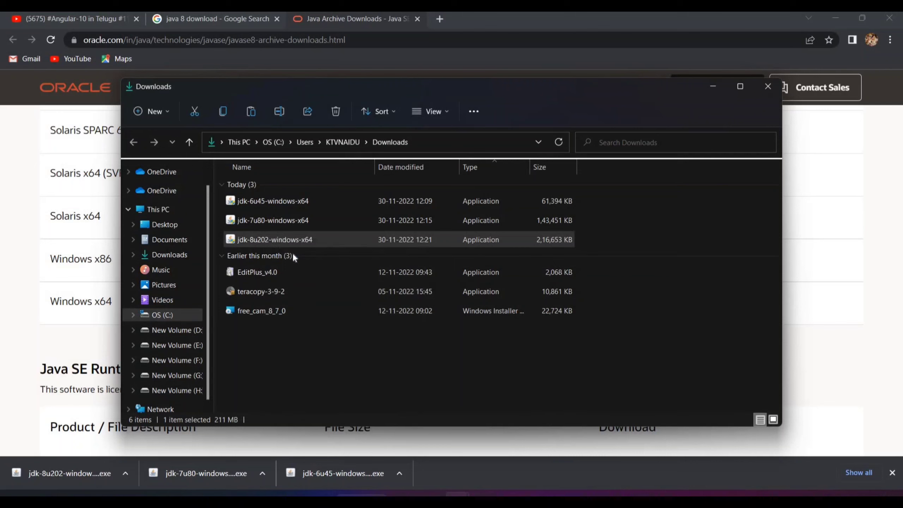
Paste the copied installer into E:\softwares\jdk_downloads_30_11_2022 using the Explorer paste option, and maximize the folder window.
left_click(186, 347)
left_click(280, 304)
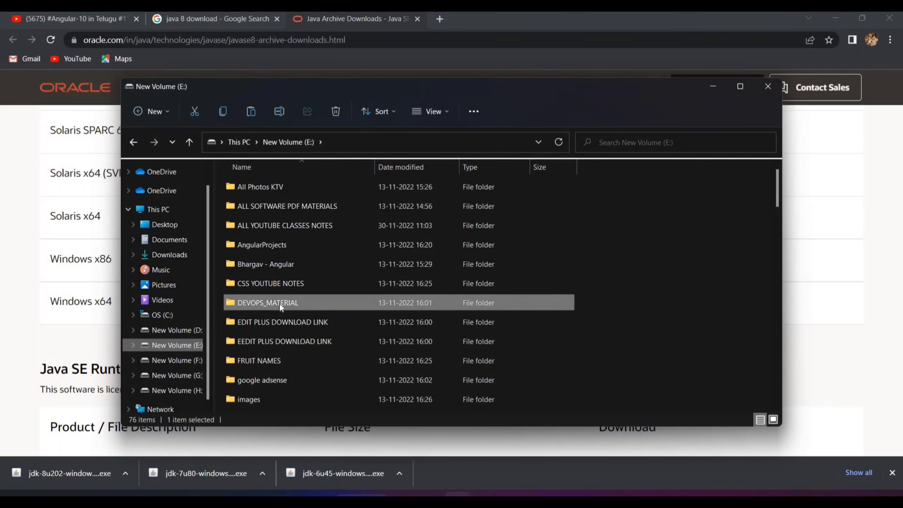
scroll(280, 308, "down", 10)
double_click(265, 188)
double_click(265, 187)
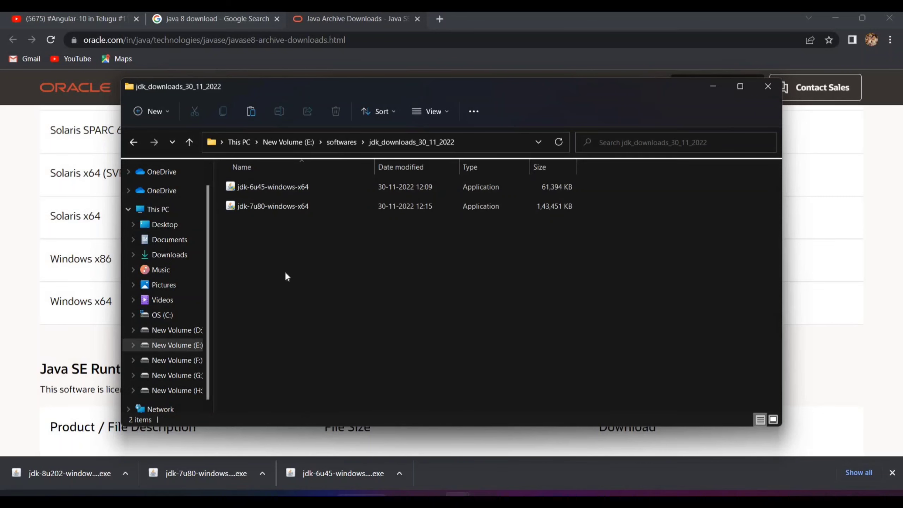
right_click(285, 271)
left_click(301, 287)
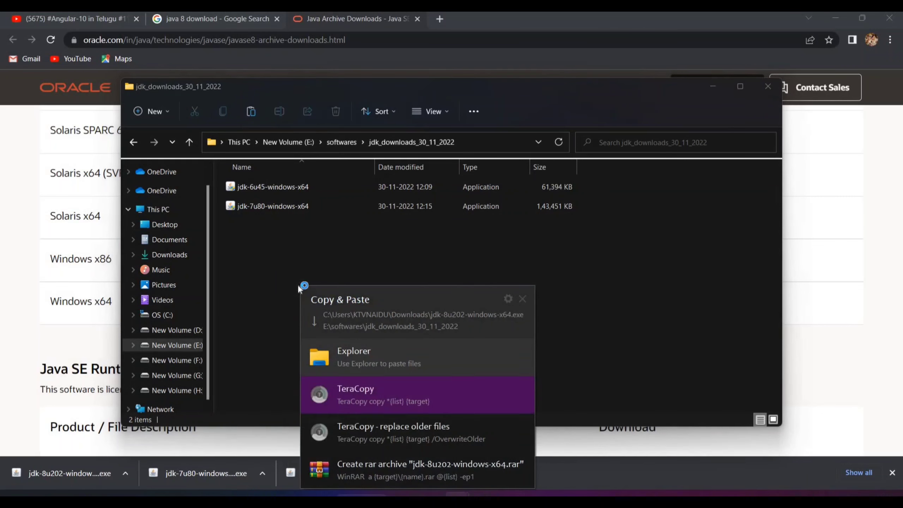
left_click(350, 352)
left_click(739, 86)
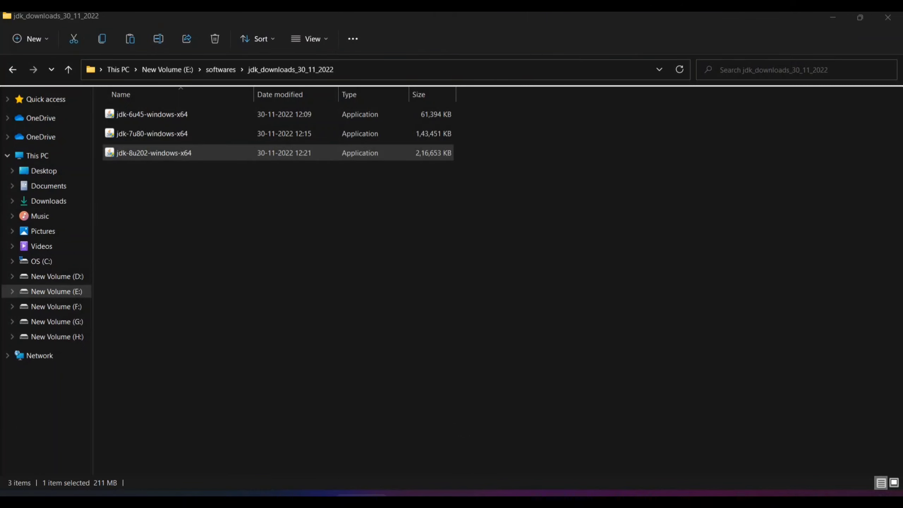
Open Command Prompt and maximize its window.
key("super")
type("cmd")
key("Return")
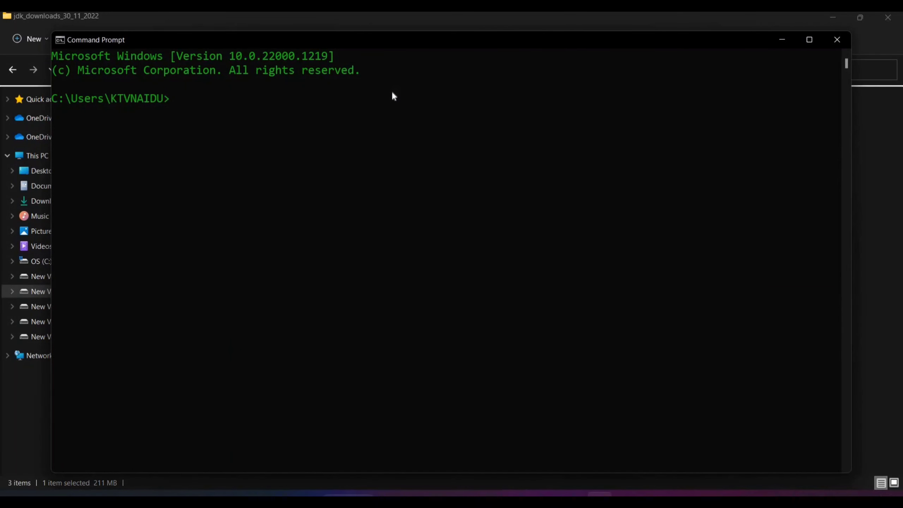
left_click(810, 39)
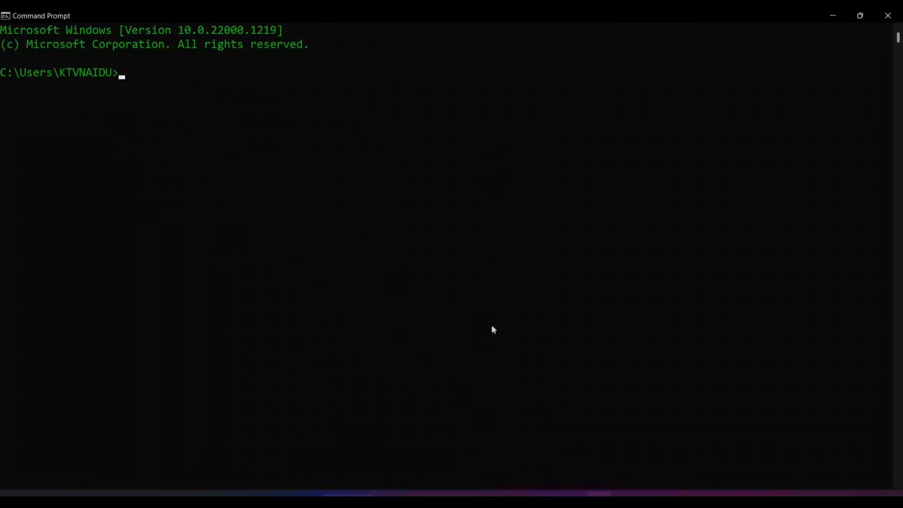
Minimize Command Prompt and all the other open windows to reach the desktop.
left_click(444, 500)
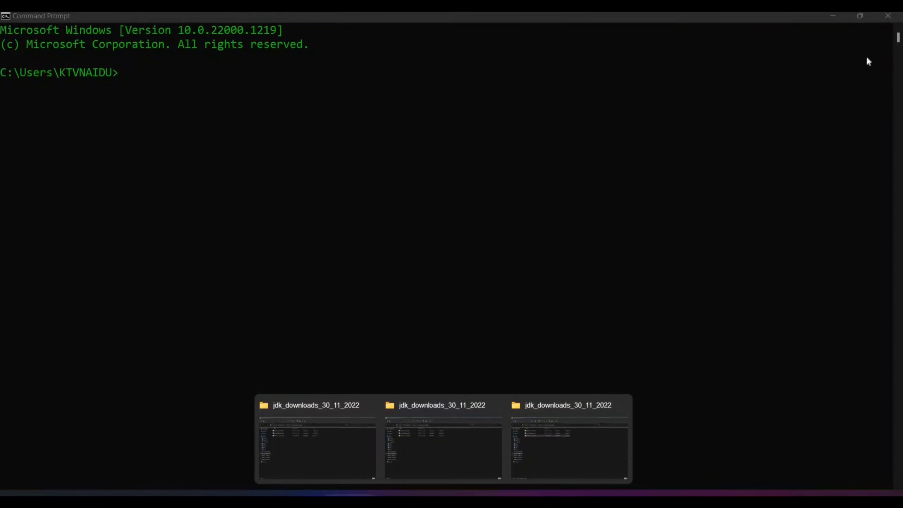
left_click(834, 16)
left_click(834, 16)
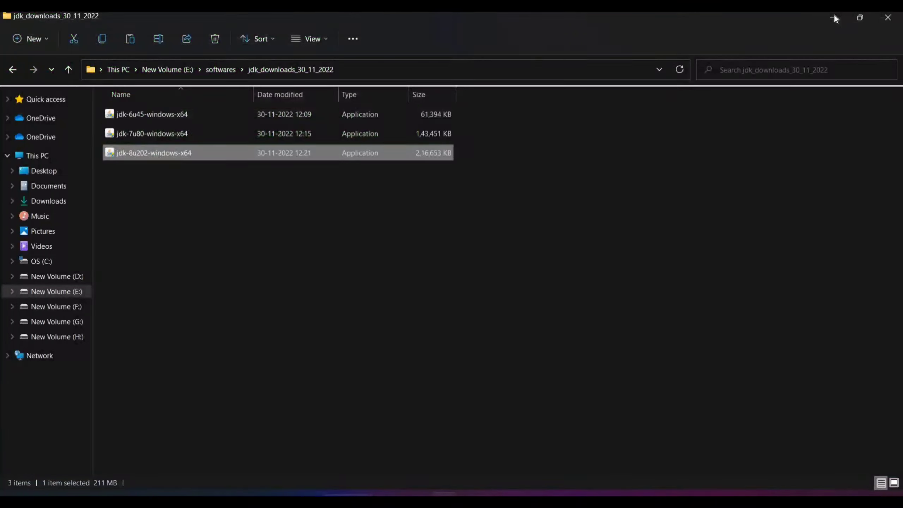
left_click(834, 17)
left_click(834, 17)
left_click(835, 15)
left_click(834, 17)
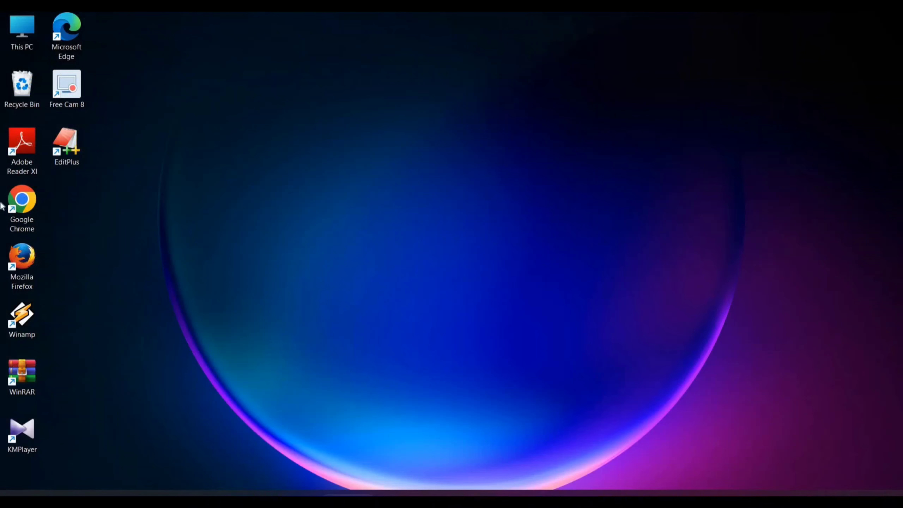
Open This PC in a maximized window and check C:\Program Files for a Java folder.
double_click(20, 28)
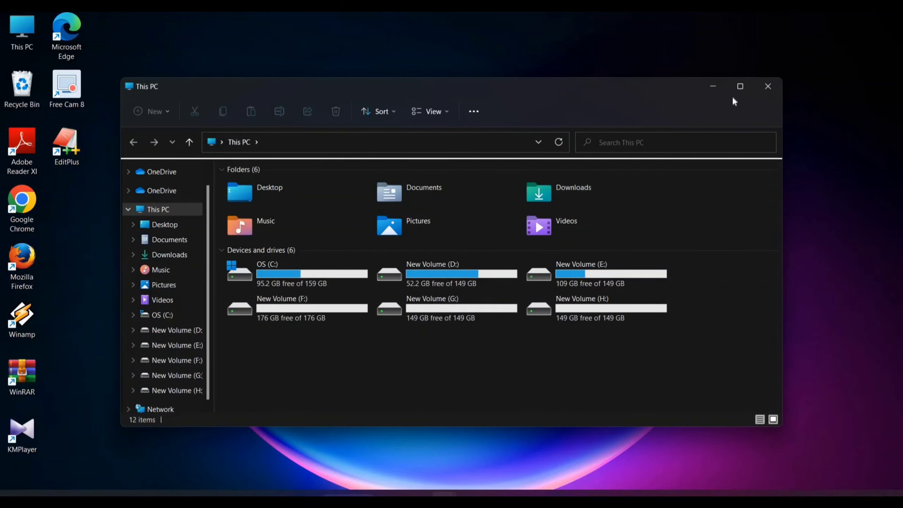
left_click(740, 86)
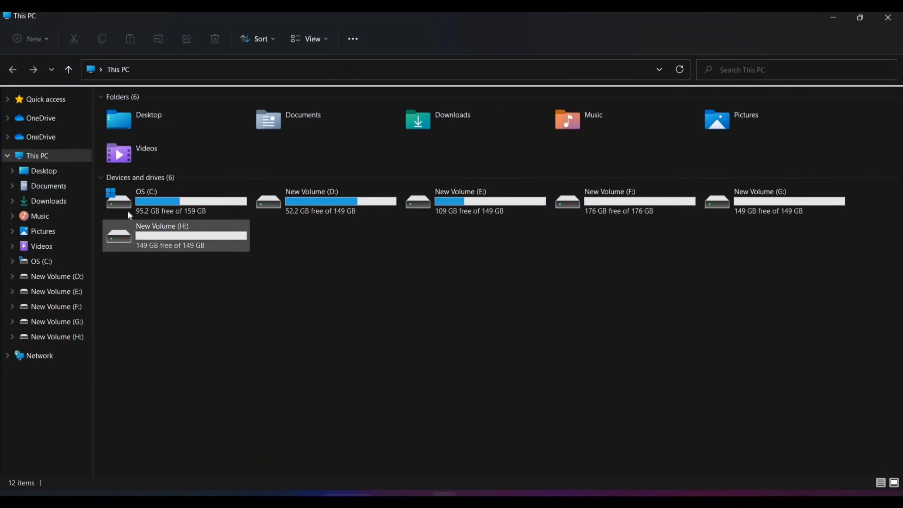
double_click(127, 209)
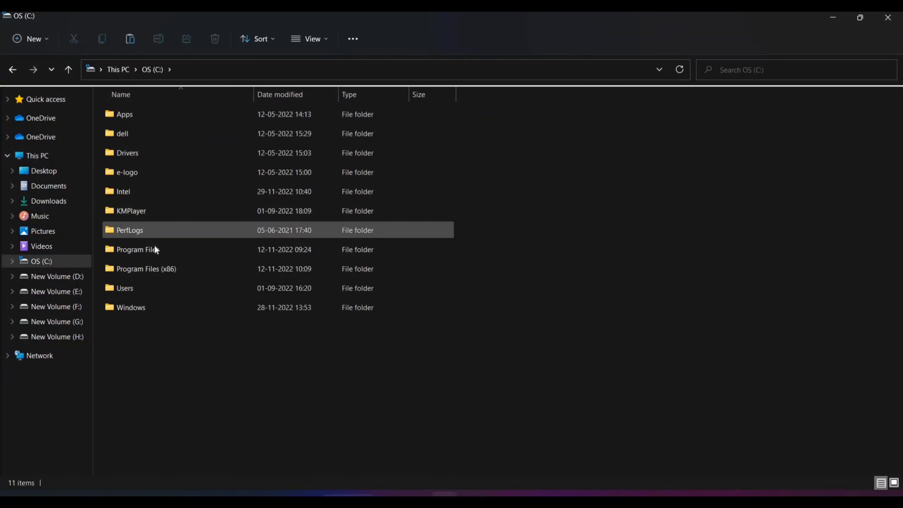
double_click(155, 249)
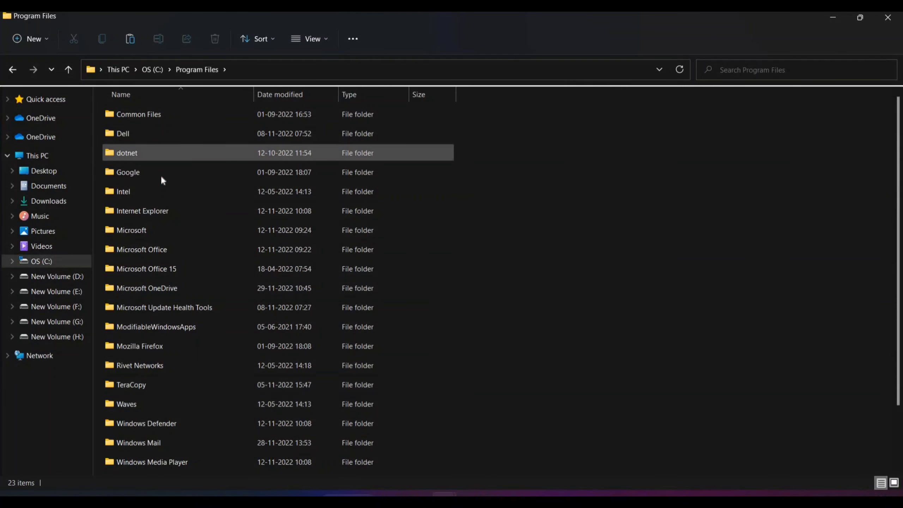
Run javac in Command Prompt to check whether Java is installed, and highlight the returned message.
type("javac")
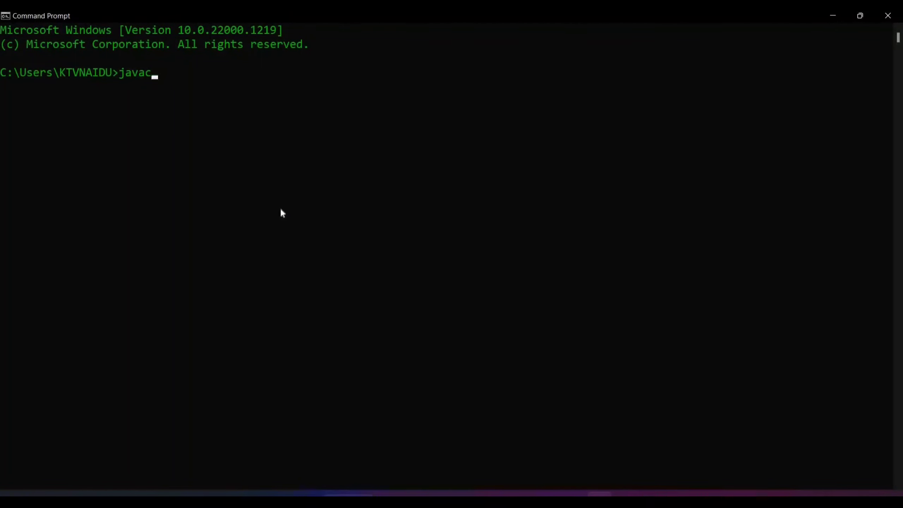
key("Return")
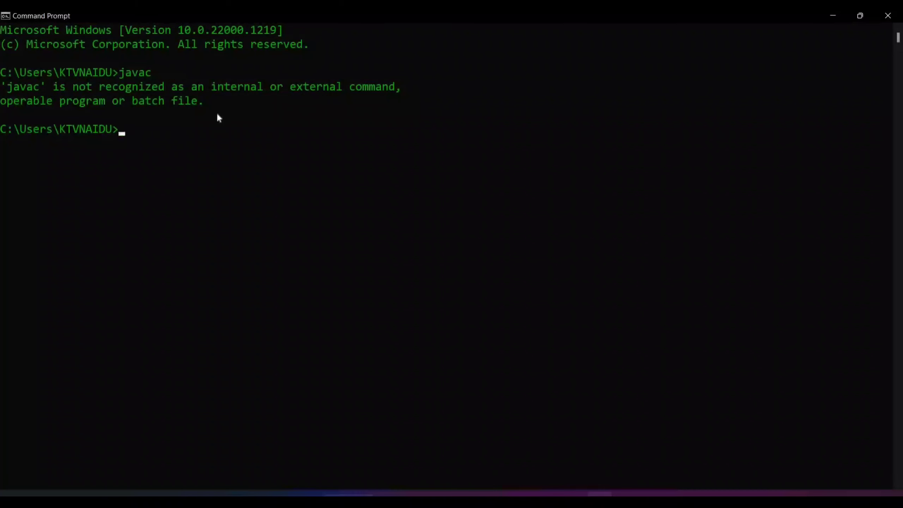
left_click_drag(217, 117, 4, 87)
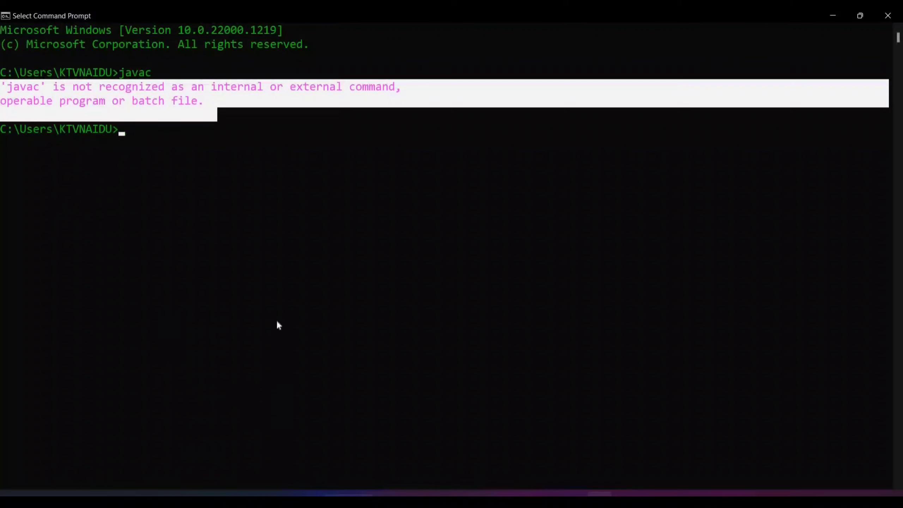
Return to the desktop, open the properties of This PC, and review the device specifications, Windows specifications and related settings.
left_click(832, 14)
left_click(833, 16)
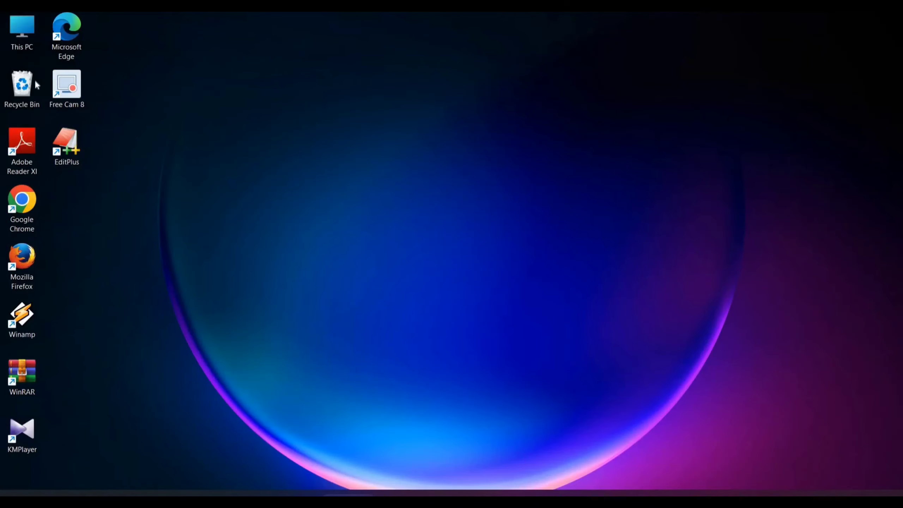
right_click(19, 31)
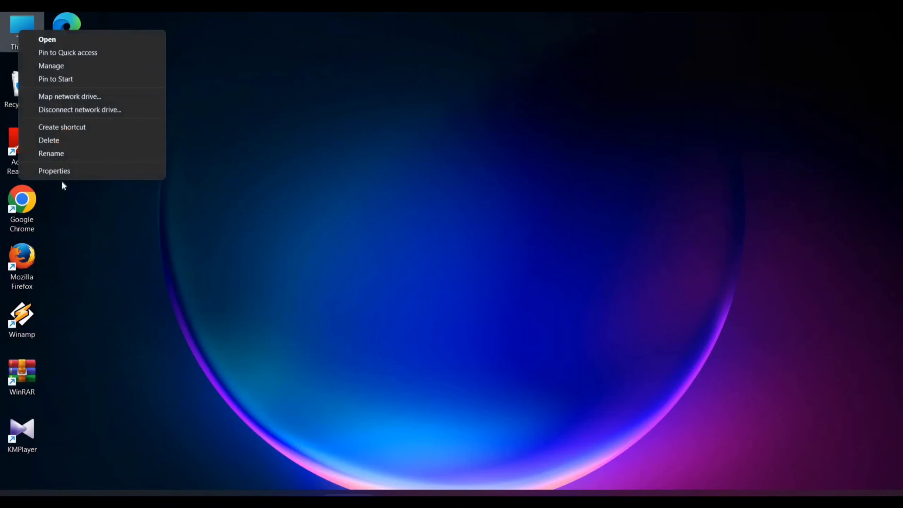
left_click(63, 174)
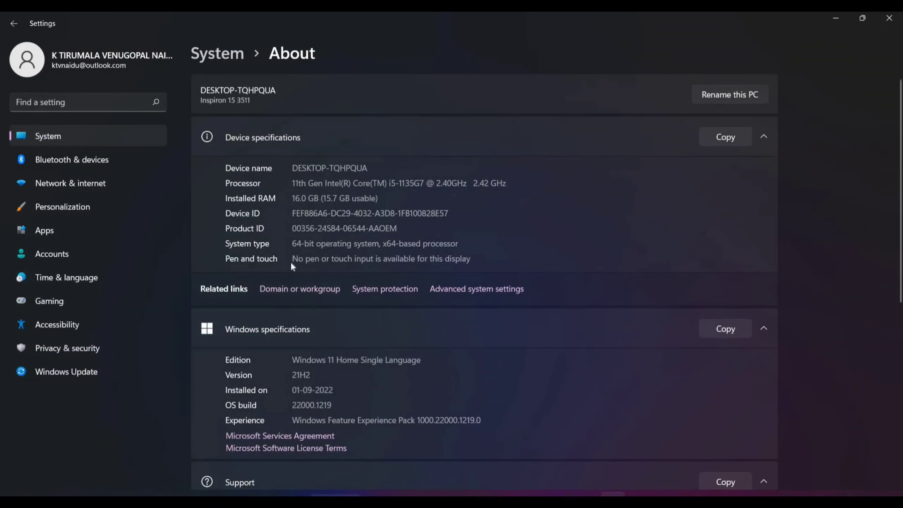
scroll(299, 317, "down", 5)
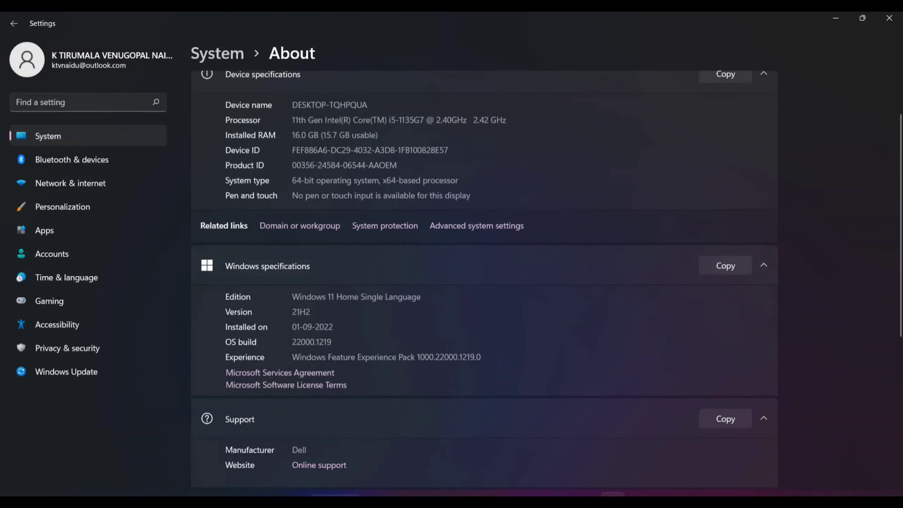
scroll(299, 317, "down", 3)
scroll(299, 315, "down", 3)
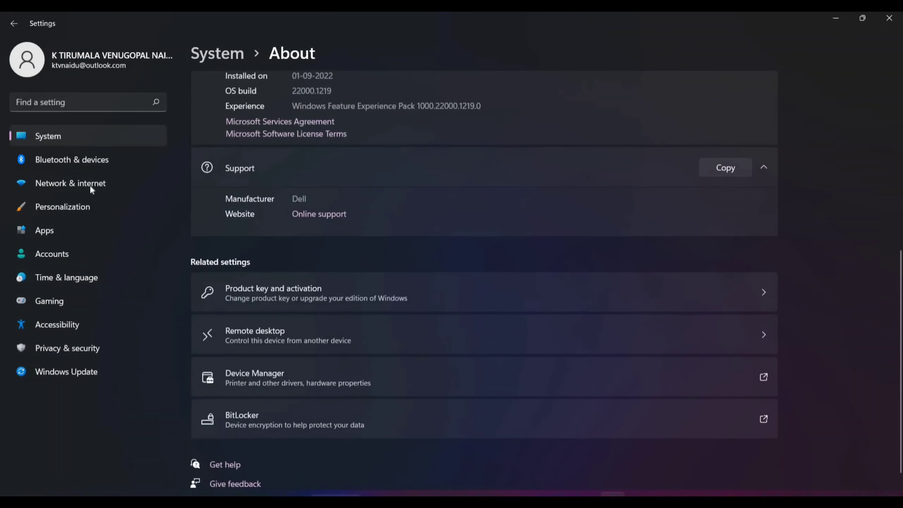
Open the main System settings page and look through its categories from Display to About.
left_click(50, 135)
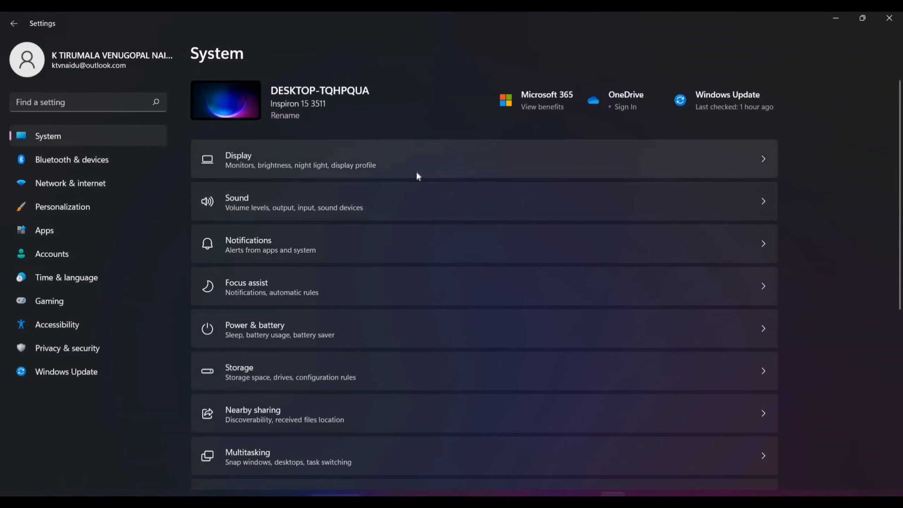
scroll(408, 173, "down", 5)
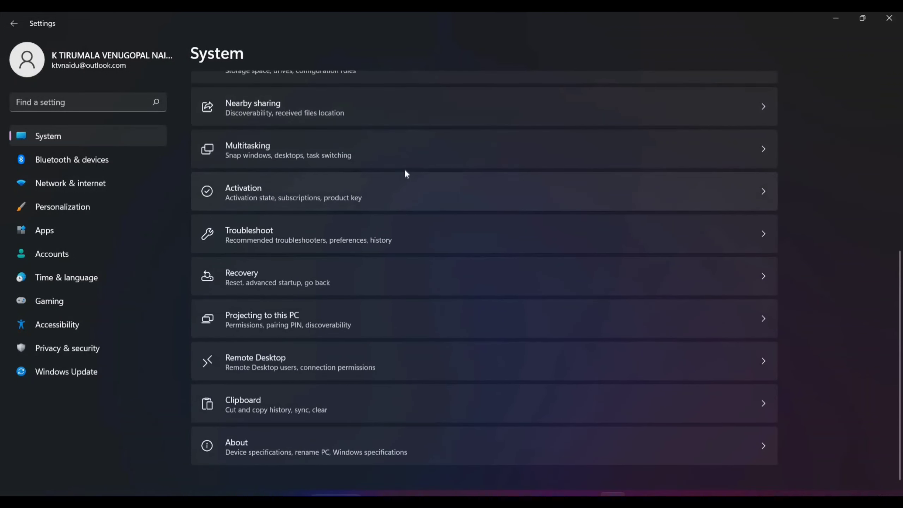
scroll(404, 171, "up", 3)
scroll(369, 195, "up", 3)
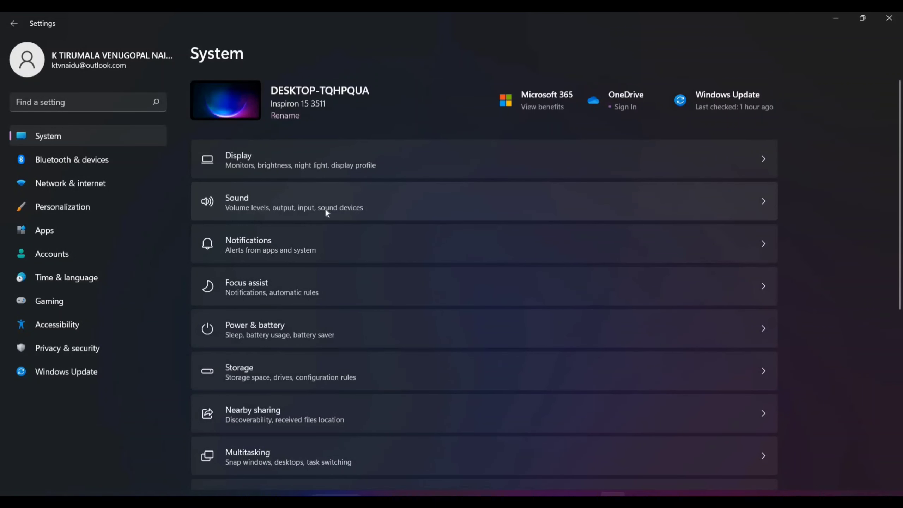
scroll(325, 209, "down", 3)
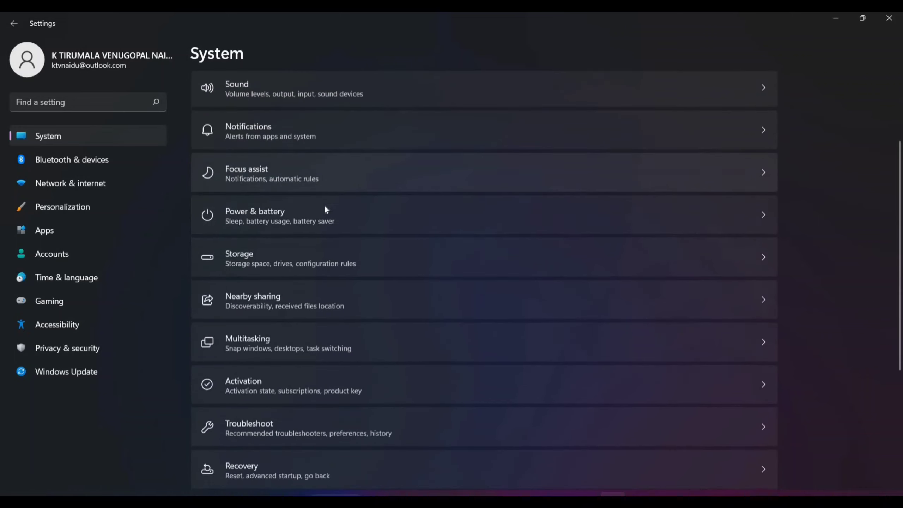
scroll(326, 210, "down", 3)
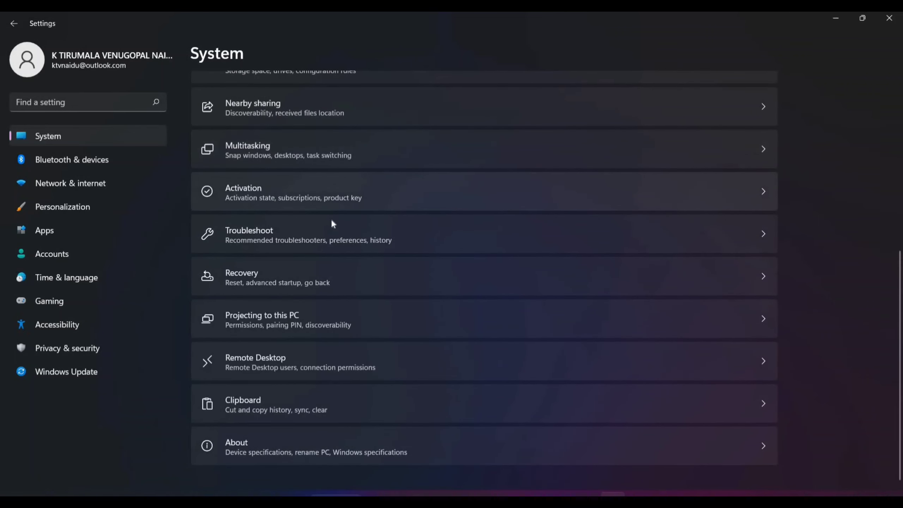
scroll(332, 212, "up", 6)
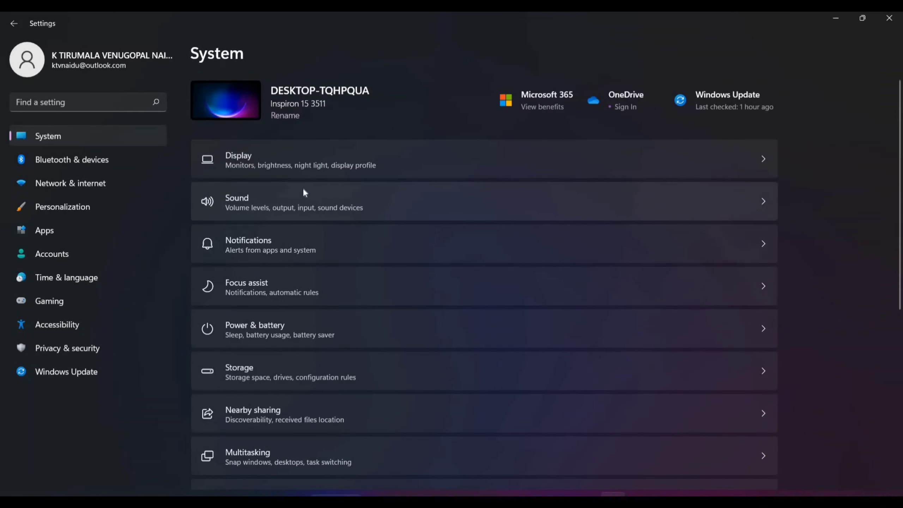